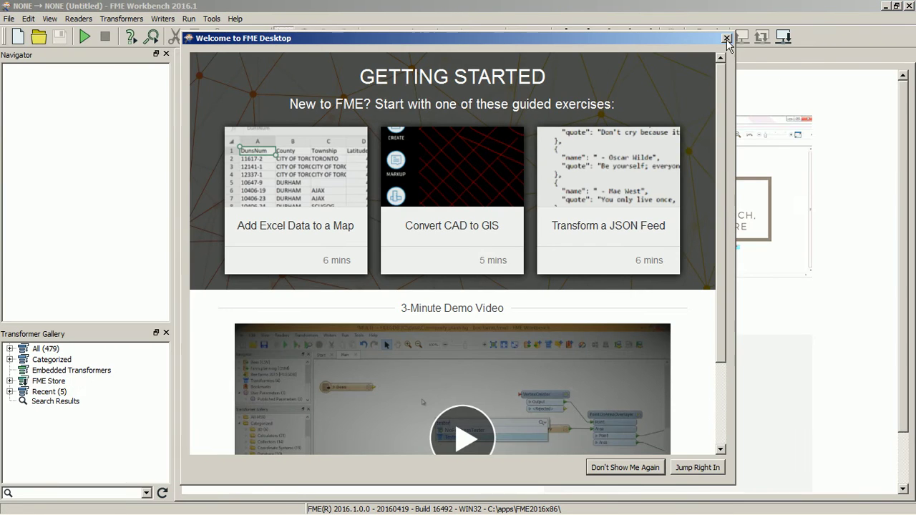
Step: Start a blank workspace and add an Esri Shapefile reader for RDG_Station_001.shp
{"action": "left_click", "coordinate": [726, 37]}
{"action": "left_click", "coordinate": [249, 252]}
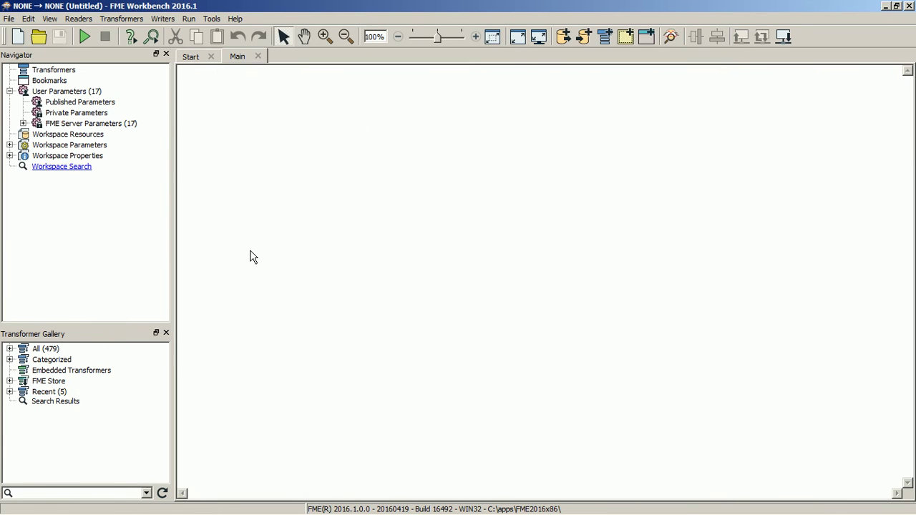
{"action": "left_click", "coordinate": [74, 19]}
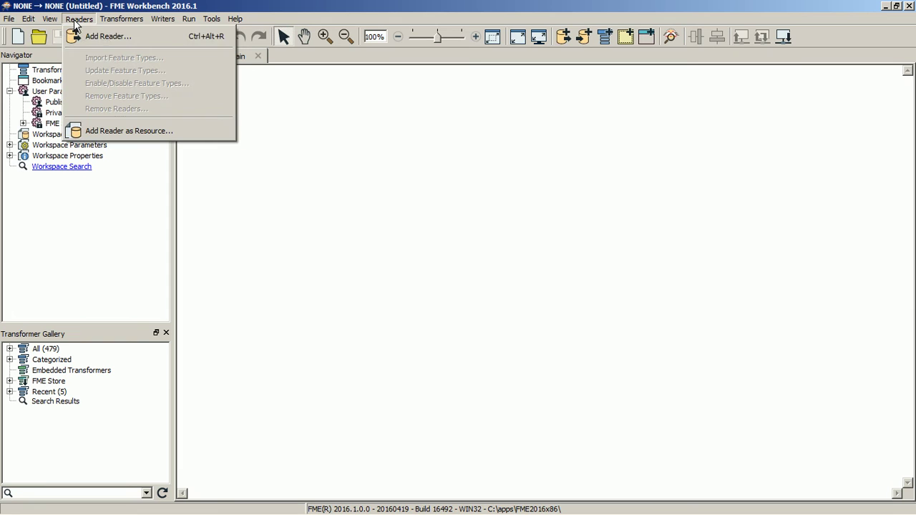
{"action": "left_click", "coordinate": [93, 36]}
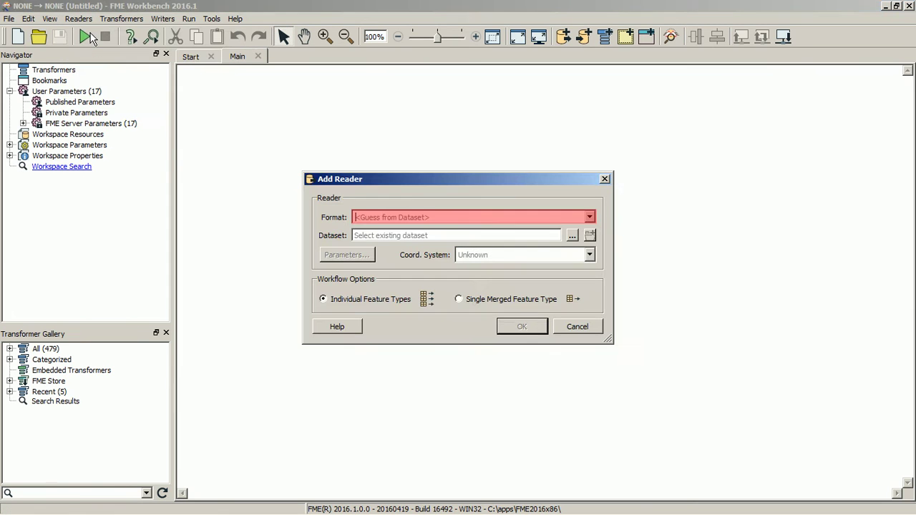
{"action": "left_click", "coordinate": [571, 235]}
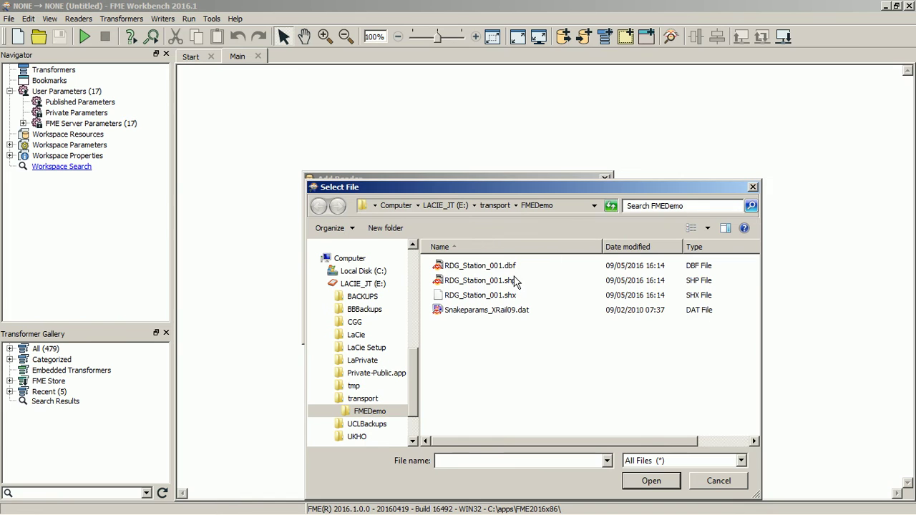
{"action": "left_click", "coordinate": [515, 280]}
{"action": "left_click", "coordinate": [644, 481]}
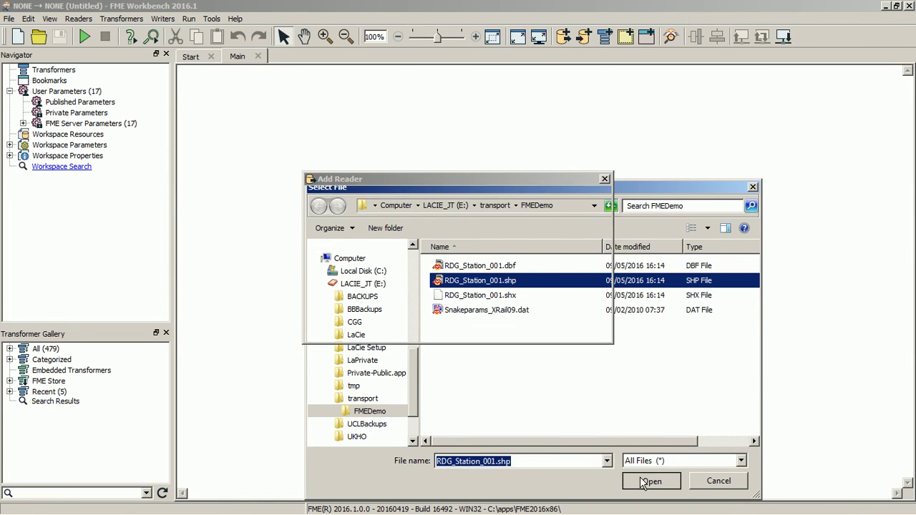
{"action": "left_click", "coordinate": [515, 329]}
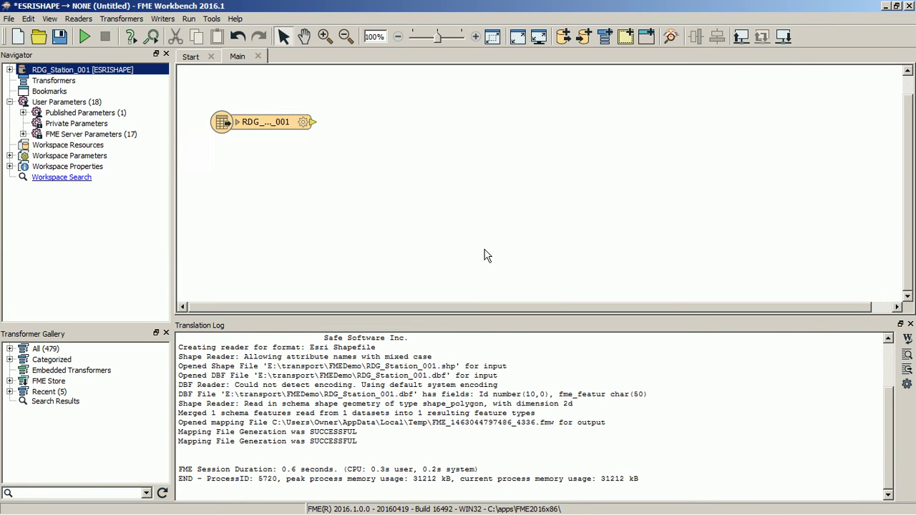
Step: Quick-add an Inspector, connect the station reader's output to it, and run the translation
{"action": "type", "text": "inspec"}
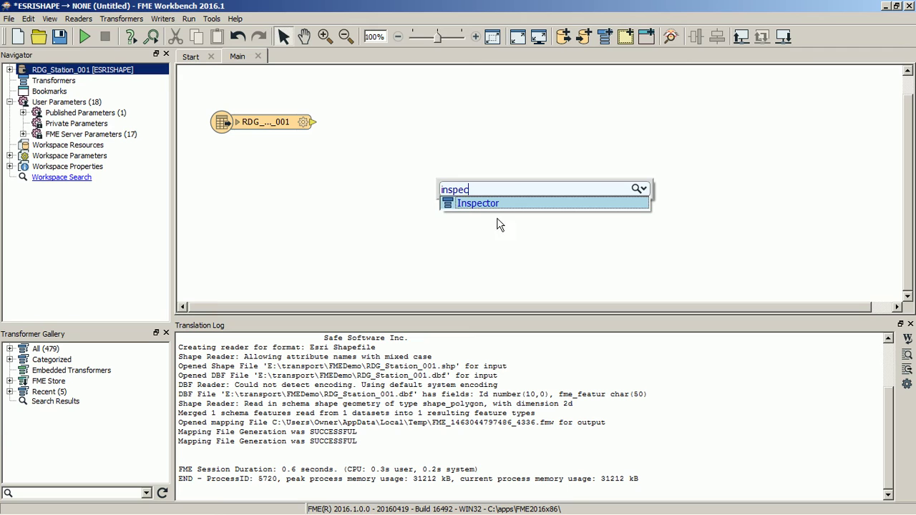
{"action": "key", "text": "Return"}
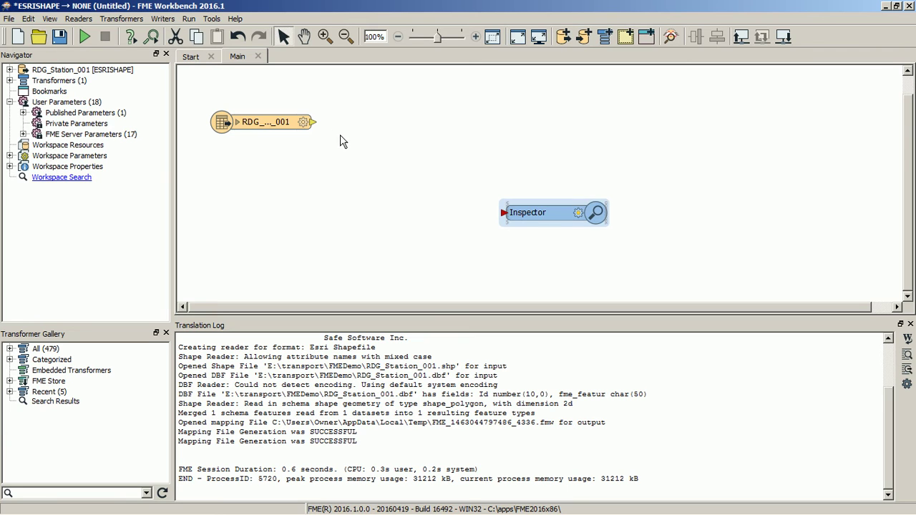
{"action": "left_click_drag", "start_coordinate": [314, 123], "coordinate": [503, 213]}
{"action": "left_click", "coordinate": [85, 36]}
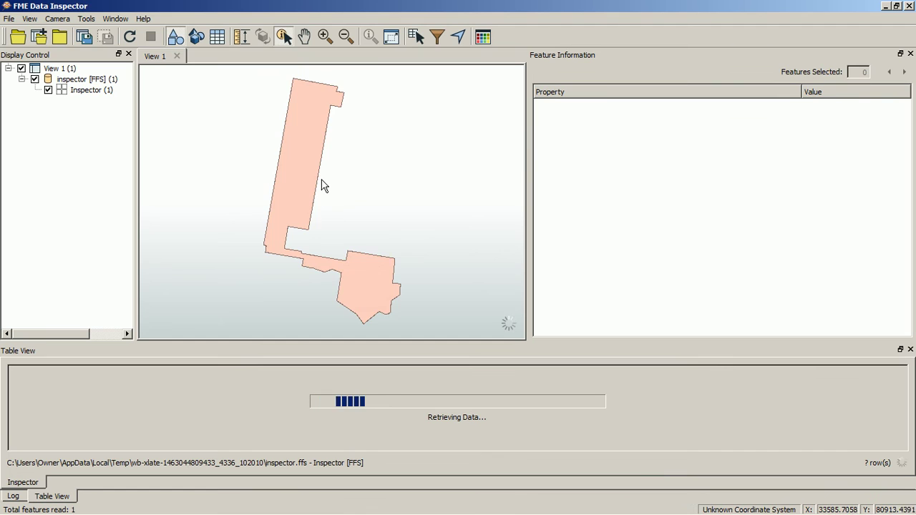
Step: Select the station polygon, review its attributes and original coordinates, then close Data Inspector
{"action": "left_click", "coordinate": [309, 170]}
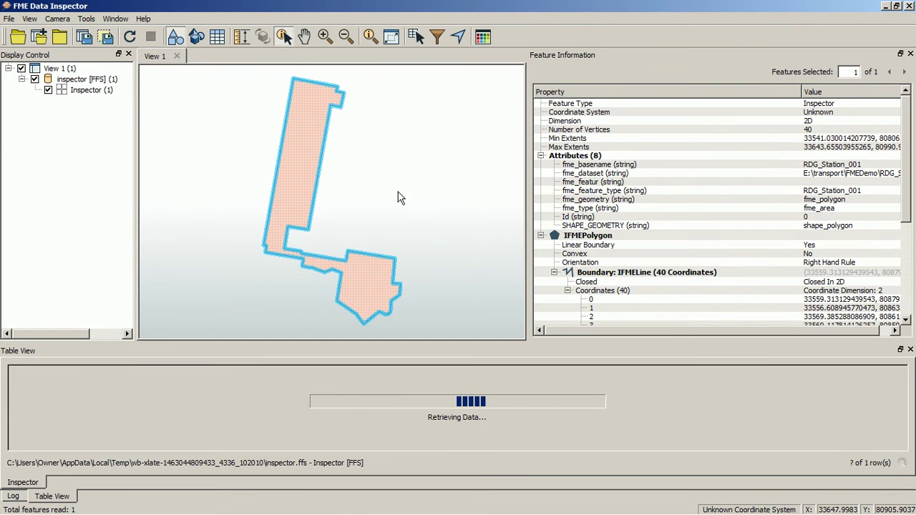
{"action": "left_click", "coordinate": [312, 165]}
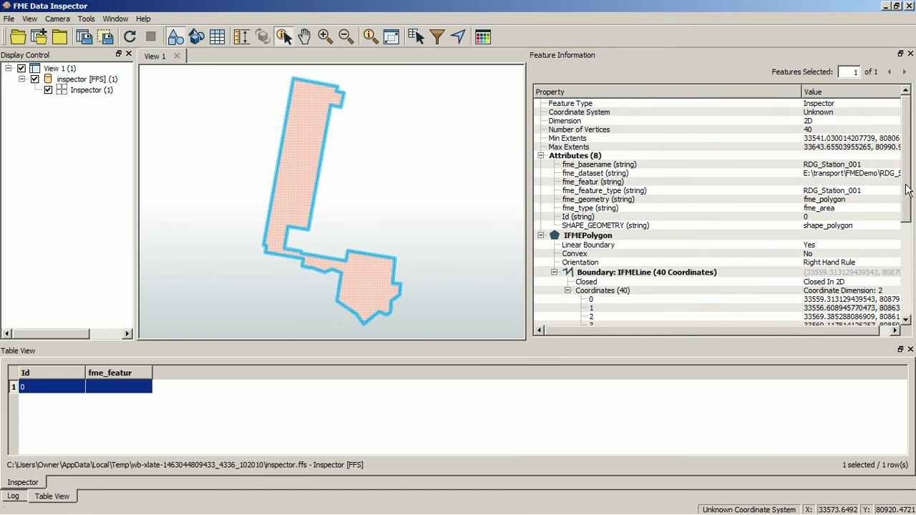
{"action": "left_click_drag", "start_coordinate": [906, 188], "coordinate": [898, 296]}
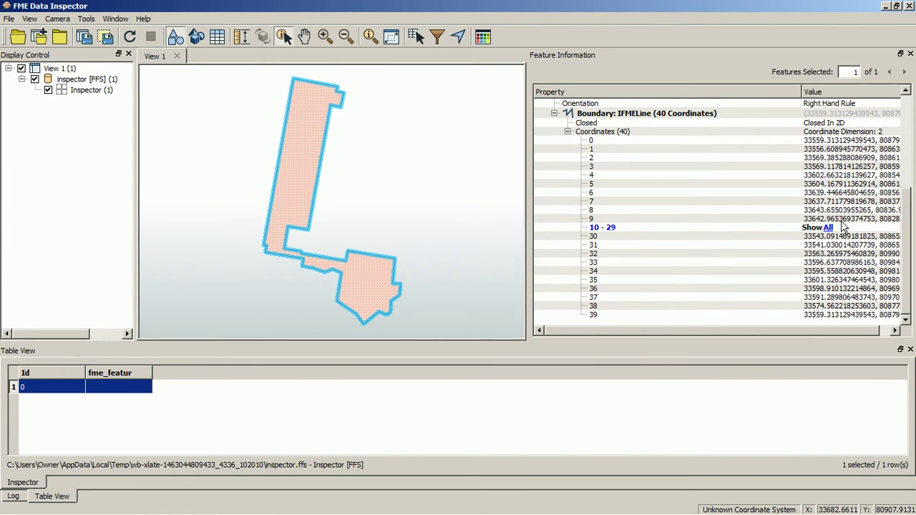
{"action": "left_click", "coordinate": [907, 180]}
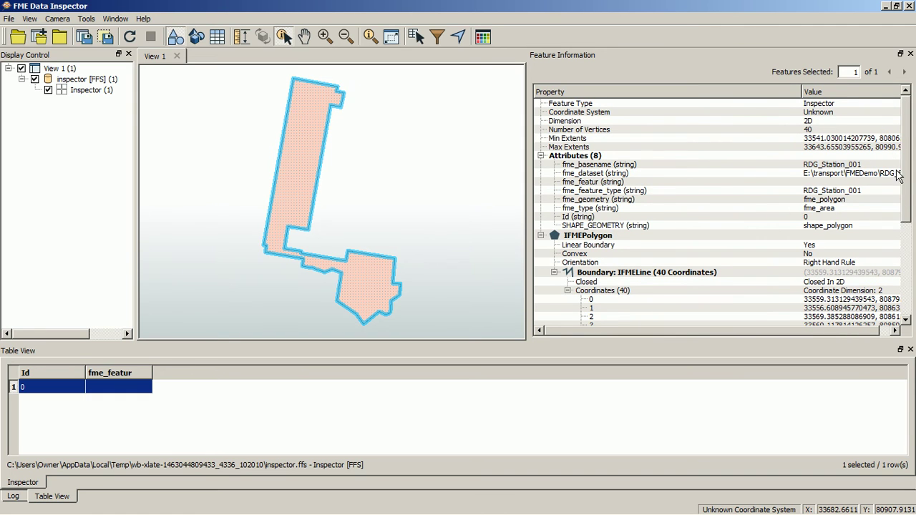
{"action": "left_click", "coordinate": [909, 5]}
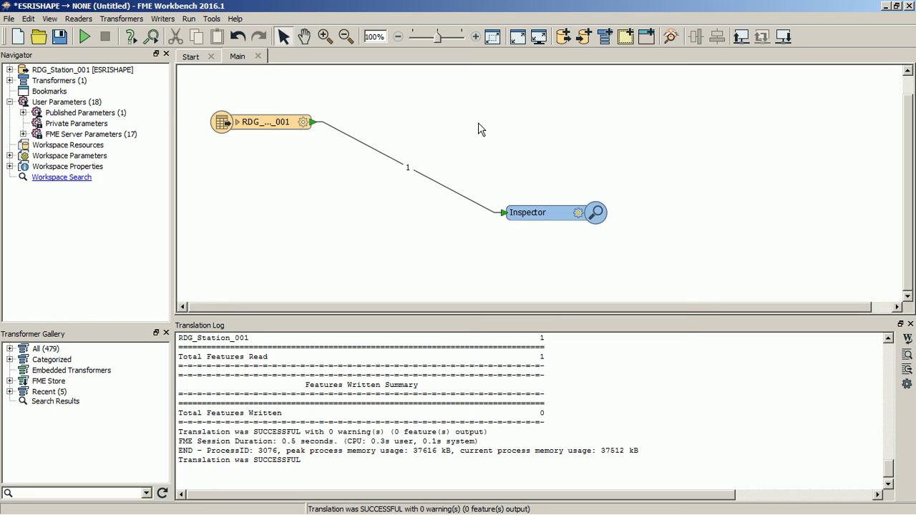
Step: Quick-add a SnakeGridProjector onto the reader-to-Inspector connection and open its parameters
{"action": "type", "text": "snake"}
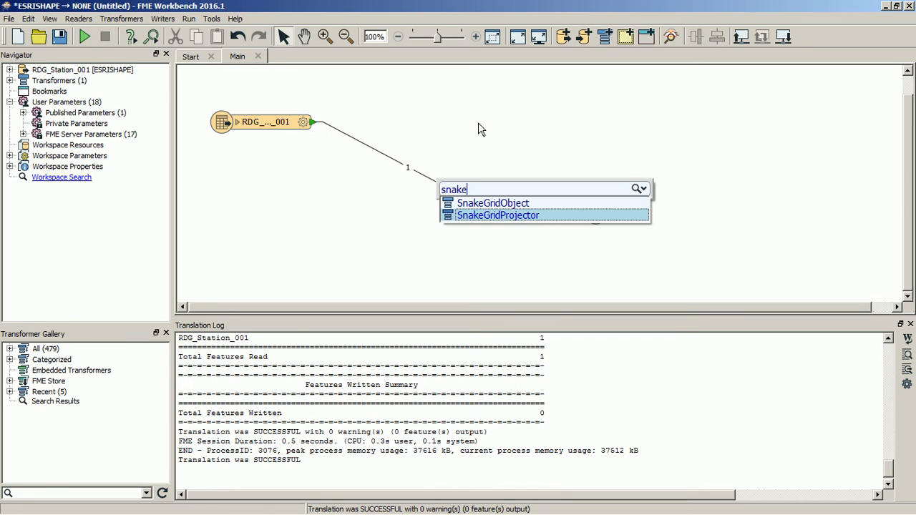
{"action": "left_click", "coordinate": [505, 220]}
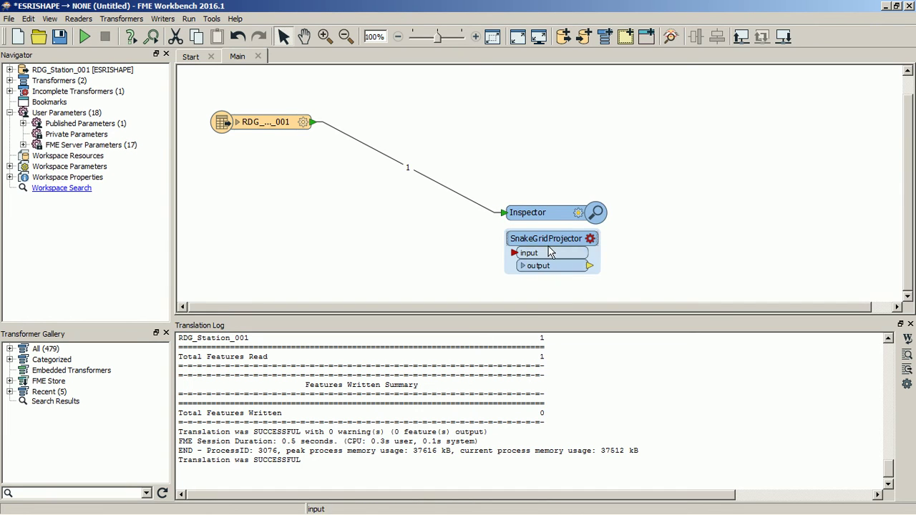
{"action": "left_click_drag", "start_coordinate": [550, 250], "coordinate": [401, 151]}
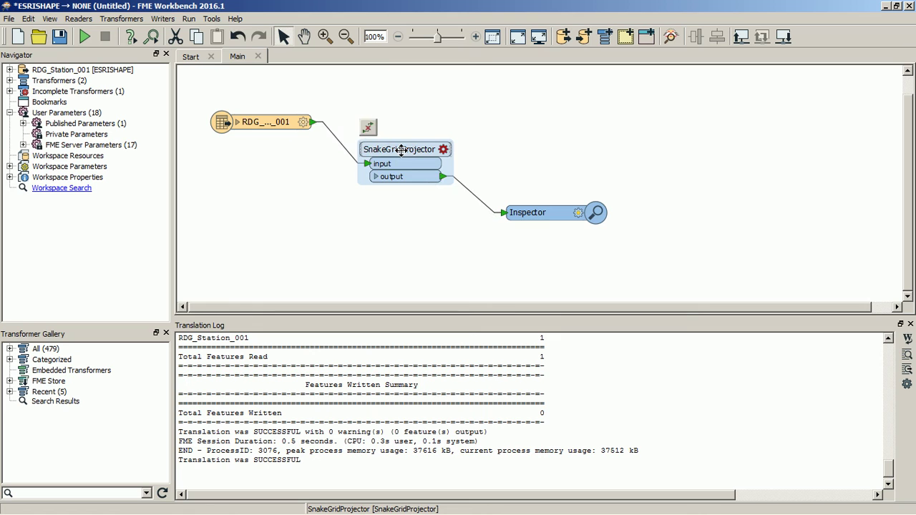
{"action": "left_click", "coordinate": [443, 148]}
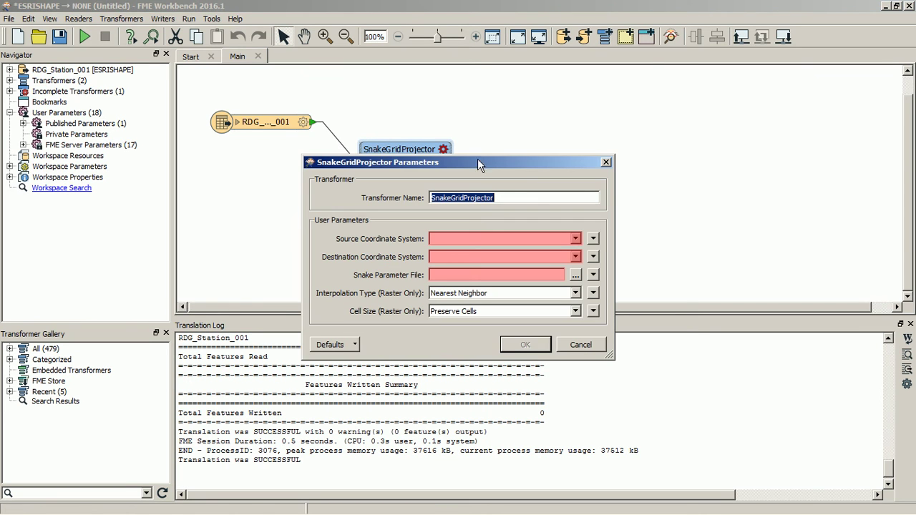
Step: Set source SnakeGrid E/N, destination OSGB36 E/N, and parameter file Snakeparams_XRail09.dat
{"action": "left_click", "coordinate": [575, 239]}
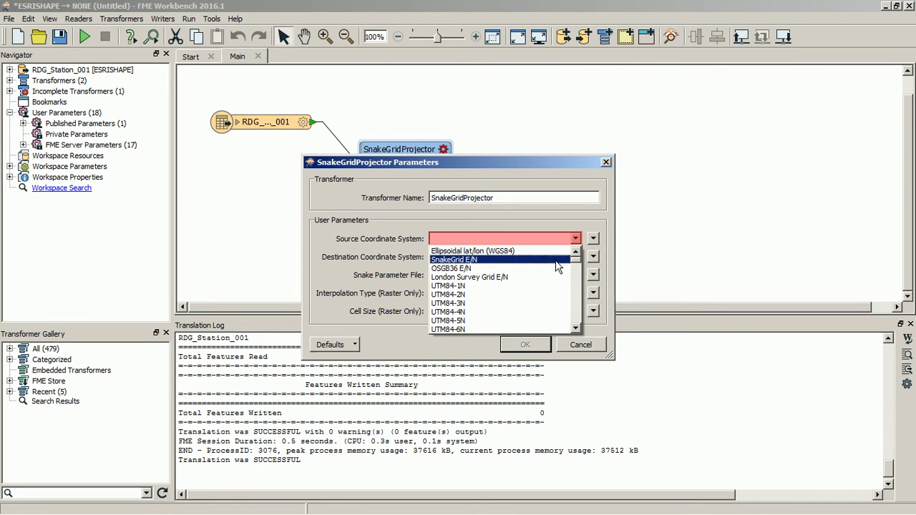
{"action": "left_click", "coordinate": [492, 260]}
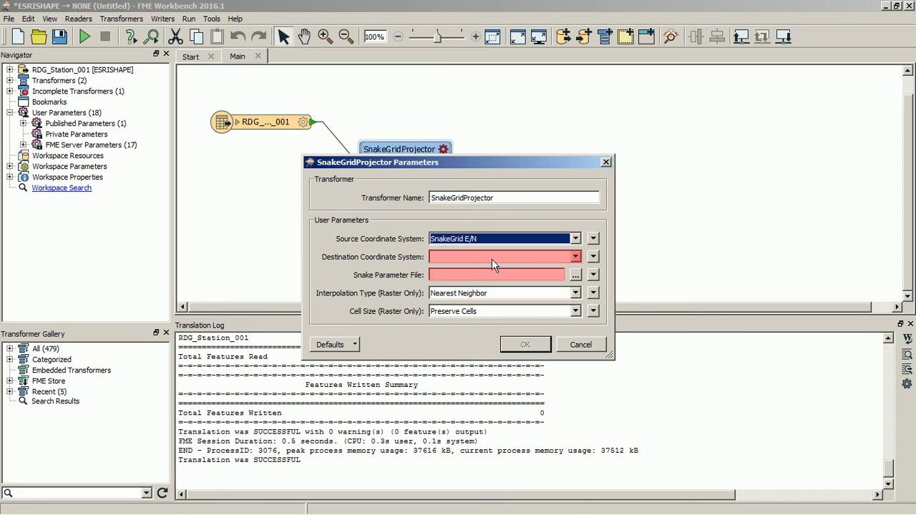
{"action": "left_click", "coordinate": [575, 257]}
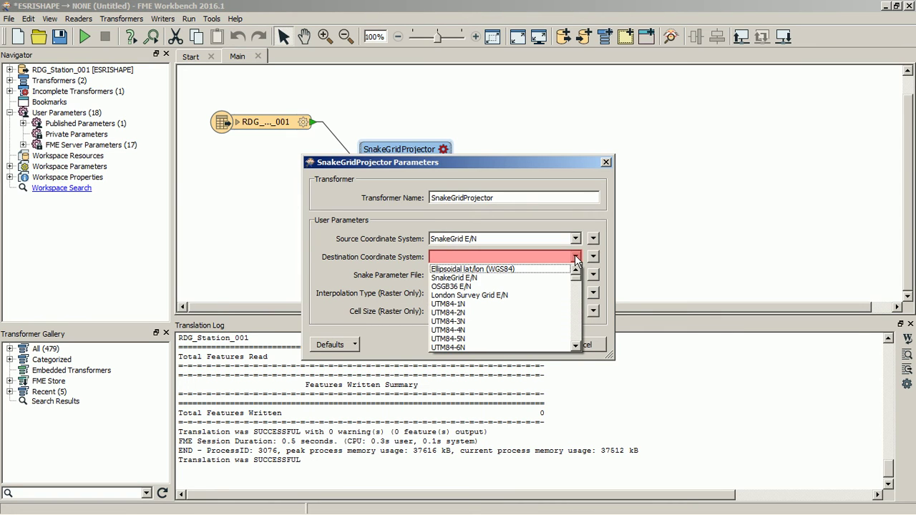
{"action": "left_click", "coordinate": [486, 287]}
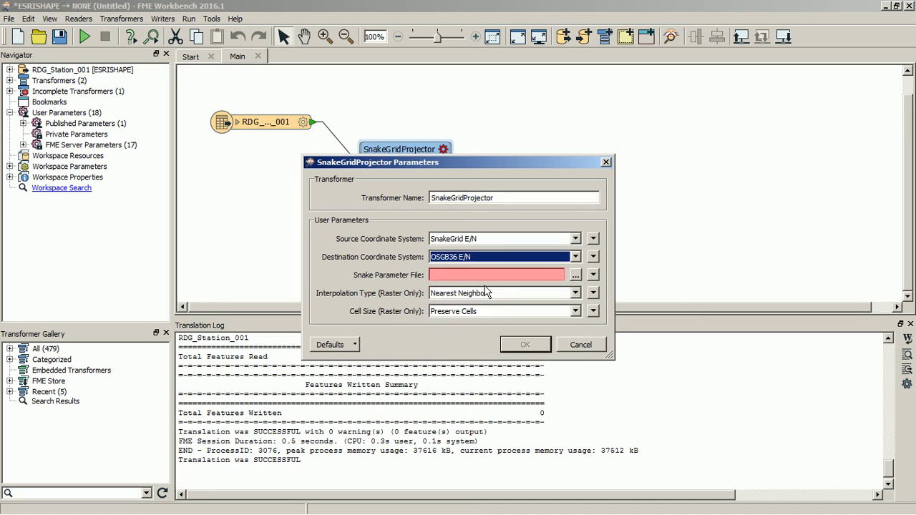
{"action": "left_click", "coordinate": [576, 275]}
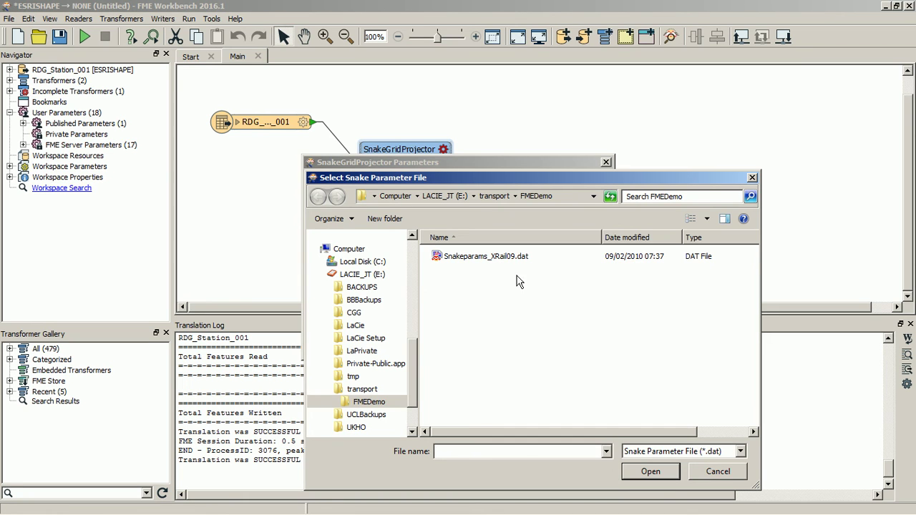
{"action": "left_click", "coordinate": [513, 257]}
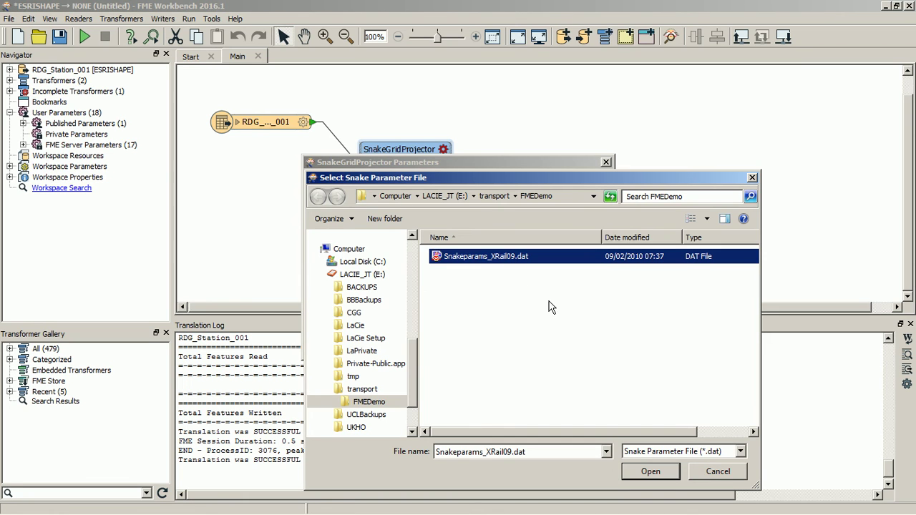
{"action": "left_click", "coordinate": [649, 470]}
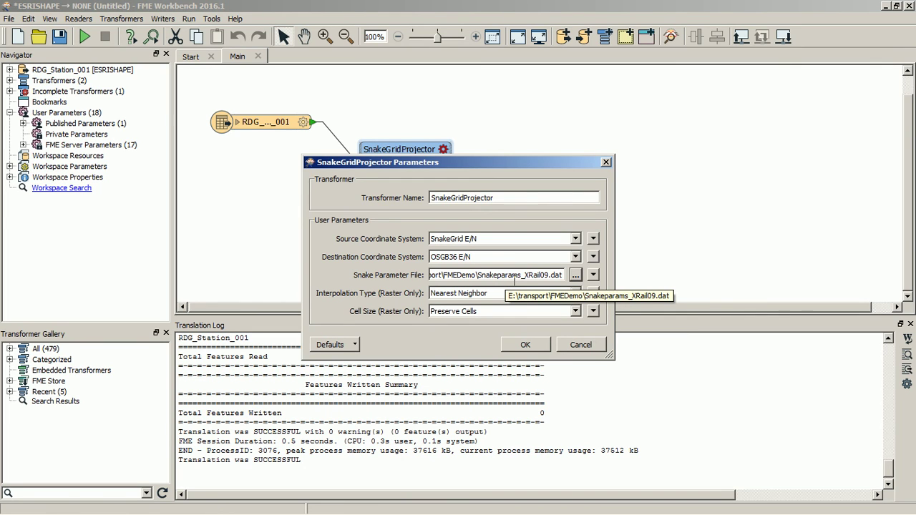
{"action": "left_click", "coordinate": [523, 344]}
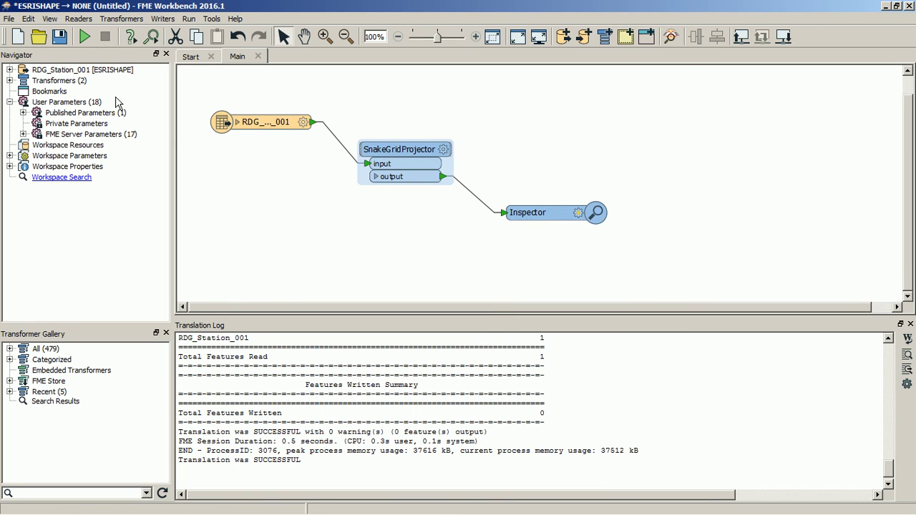
Step: Rerun the workspace to show the reprojected polygon over the OpenStreetMap basemap
{"action": "left_click", "coordinate": [86, 36]}
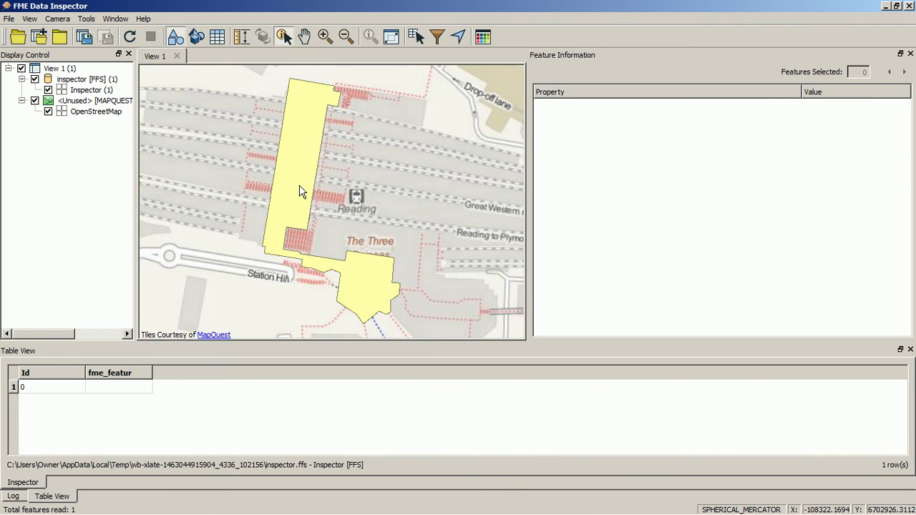
Step: Select the yellow polygon and scroll its details to check OSGB-GPS-2002 and the 40 coordinates
{"action": "left_click", "coordinate": [300, 191]}
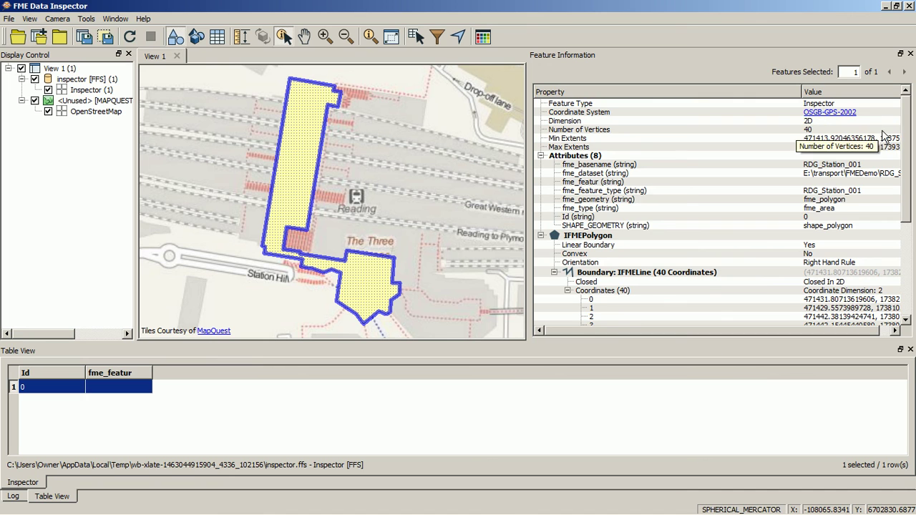
{"action": "left_click_drag", "start_coordinate": [905, 146], "coordinate": [906, 261]}
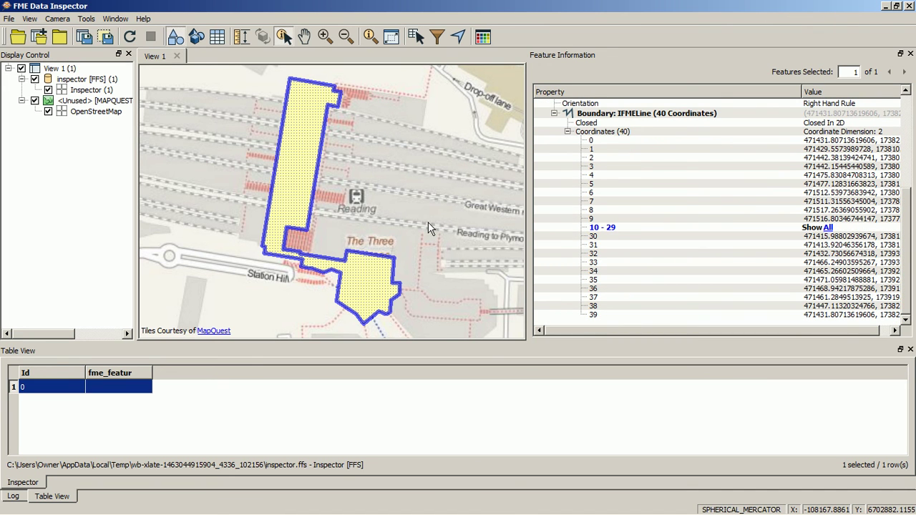
{"action": "mouse_move", "coordinate": [911, 261]}
{"action": "left_mouse_down"}
{"action": "mouse_move", "coordinate": [912, 155]}
{"action": "mouse_move", "coordinate": [912, 275]}
{"action": "left_mouse_up"}
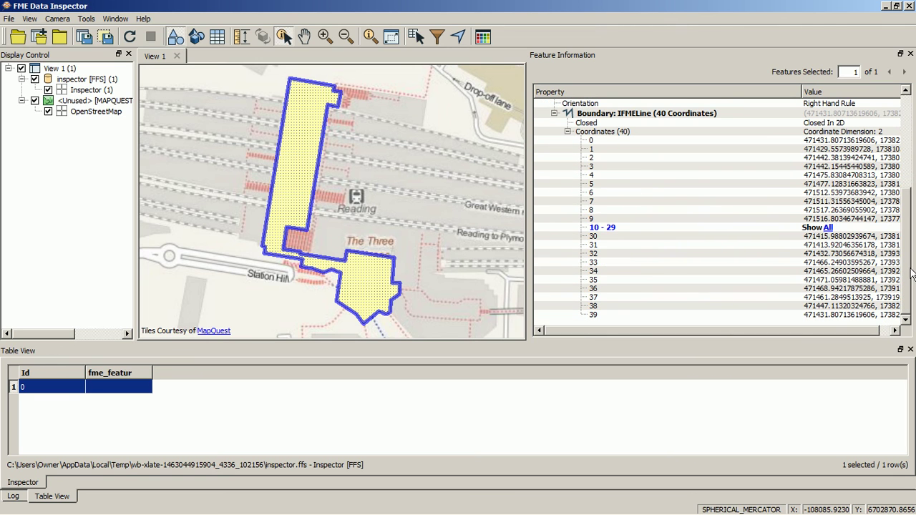